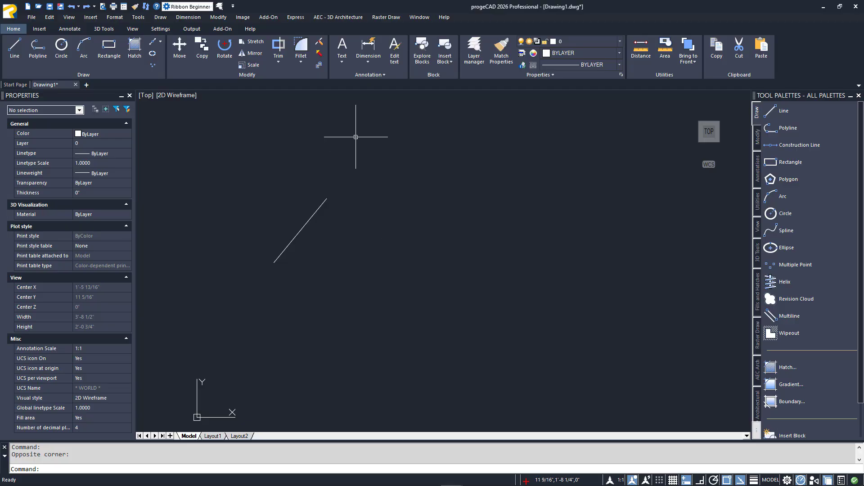
Step: Start Erase and pick the lone diagonal line, leaving 1 entity selected
click(320, 45)
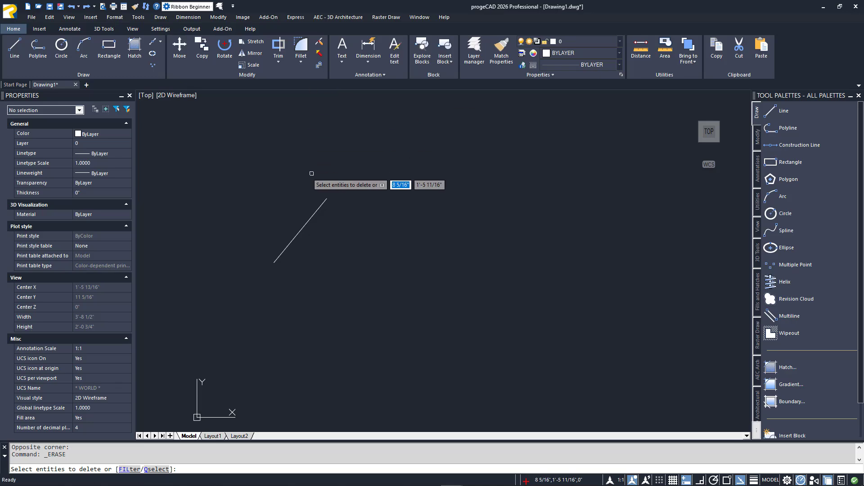
click(312, 217)
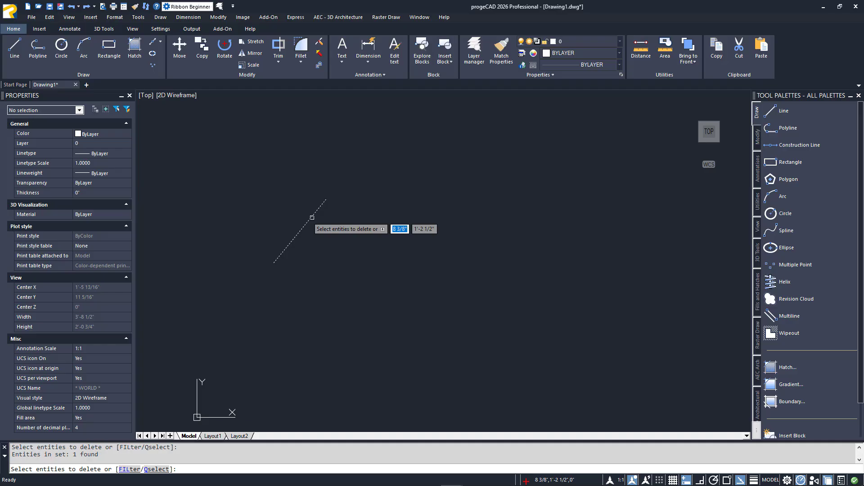
Step: Undo to restore the erased lines, then pick the left, middle and right lines into a new Erase set
key(Escape)
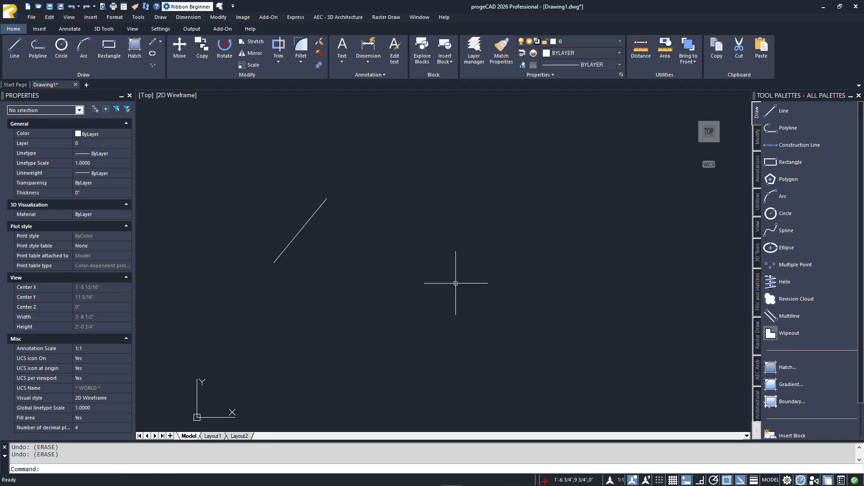
key(ctrl+z)
key(ctrl+z)
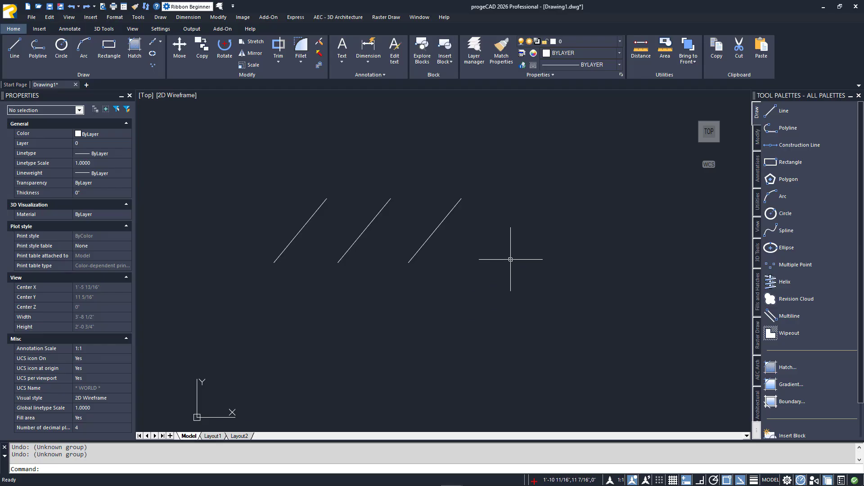
click(323, 42)
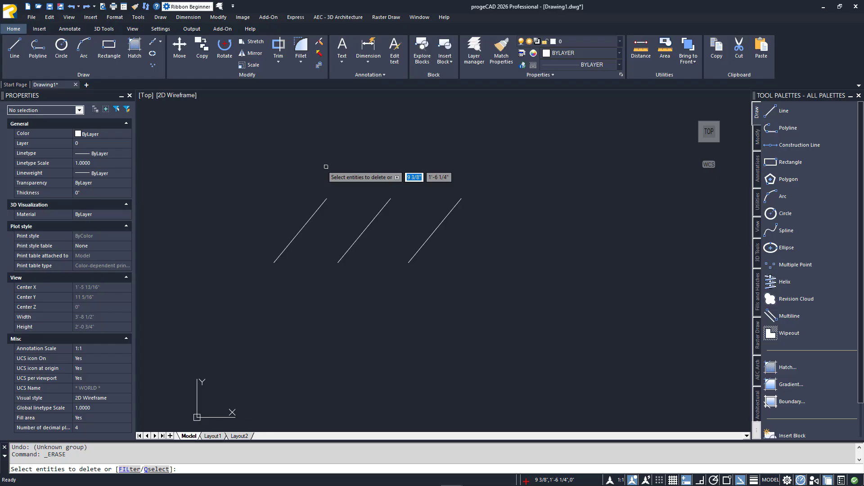
click(317, 206)
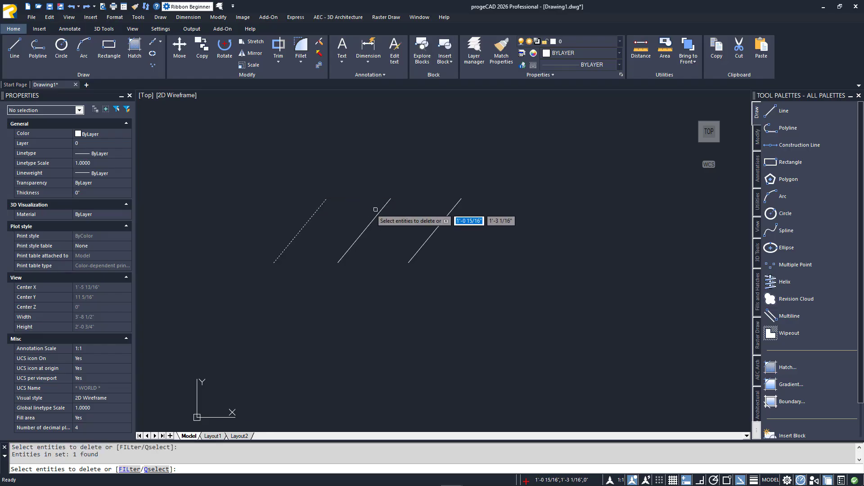
click(379, 211)
click(449, 211)
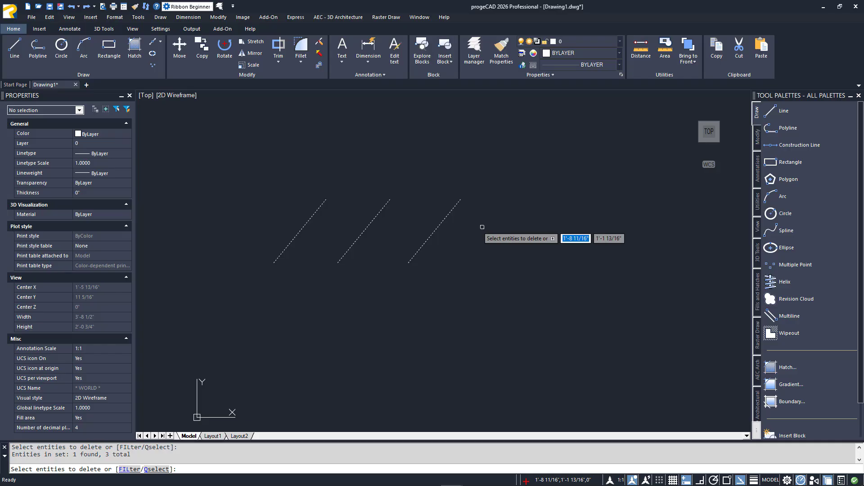
Step: Remove the middle line with the R option and re-add it with A, then repeat using Shift+click
text(R)
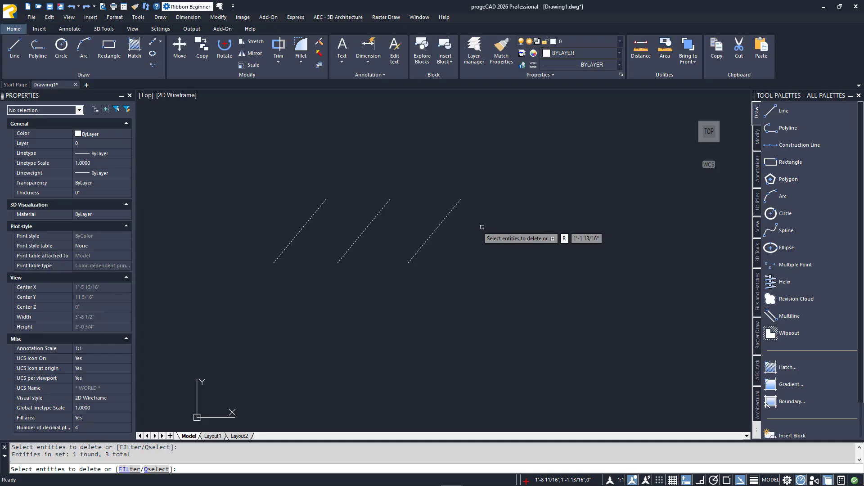
key(Return)
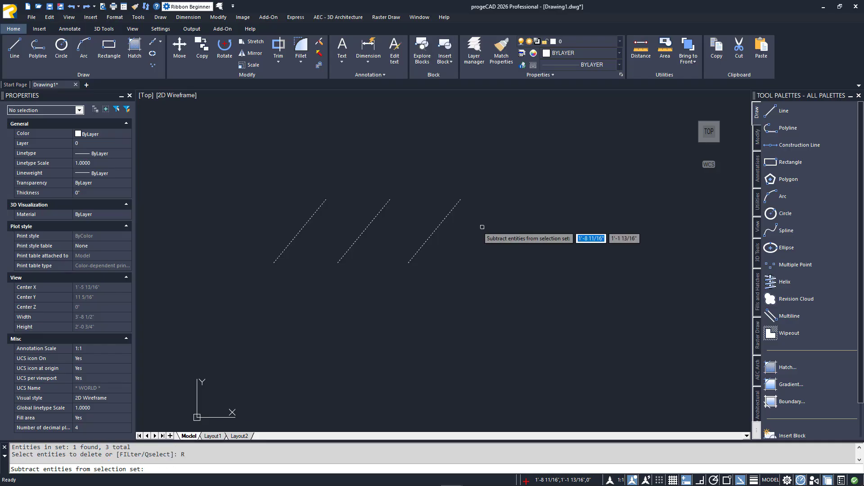
click(371, 221)
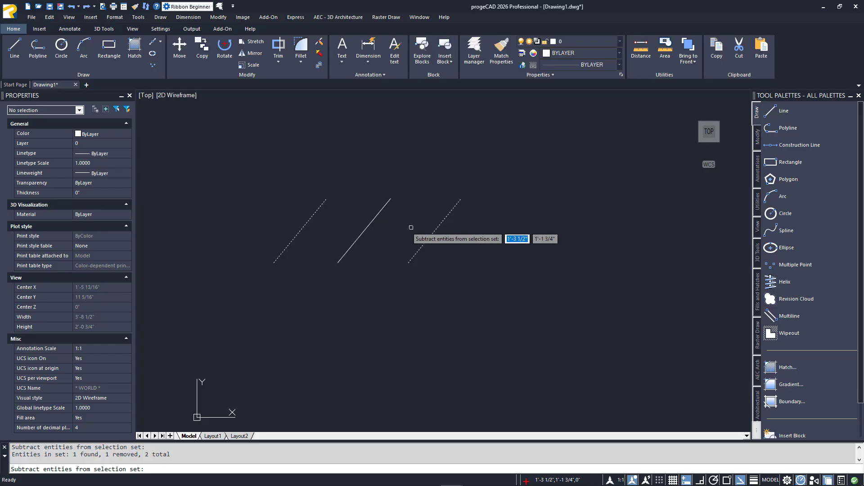
text(A)
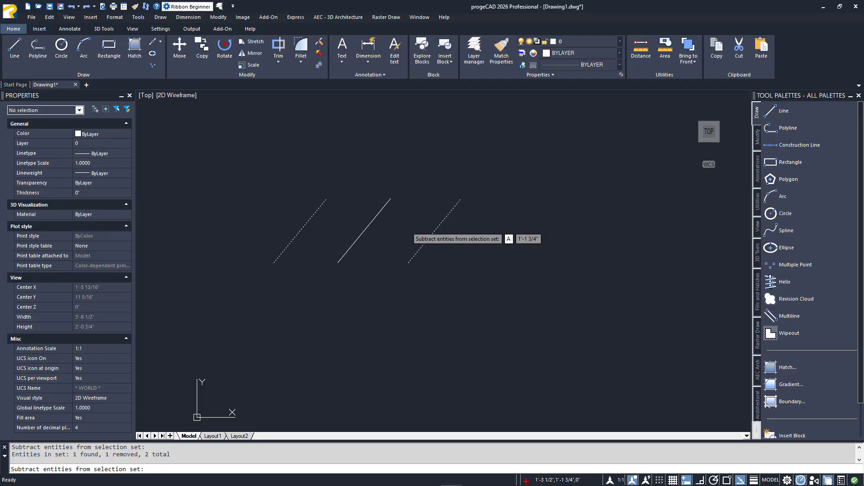
key(Return)
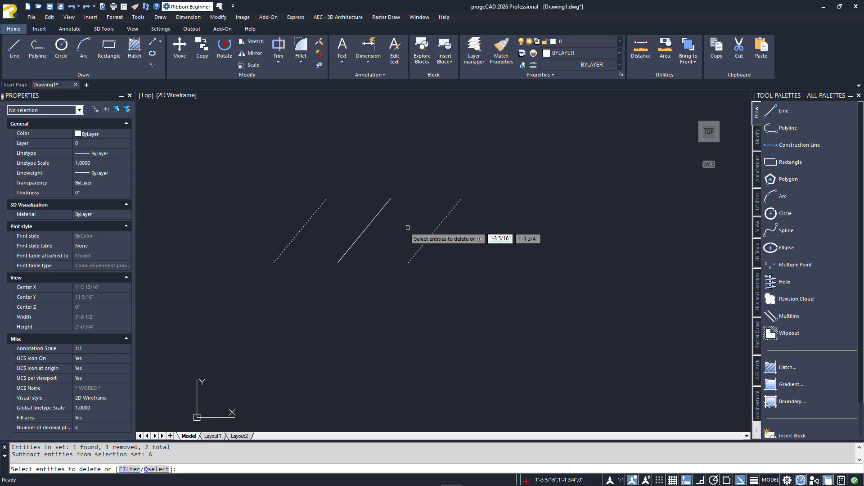
click(371, 222)
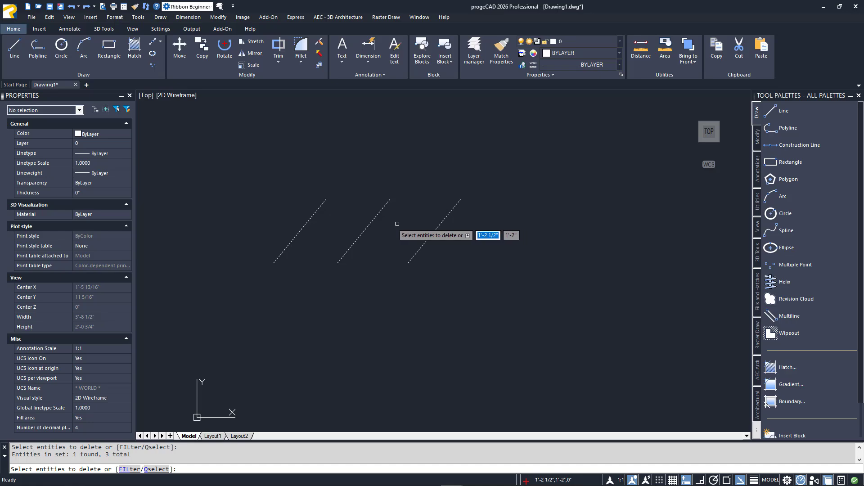
shift+click(372, 222)
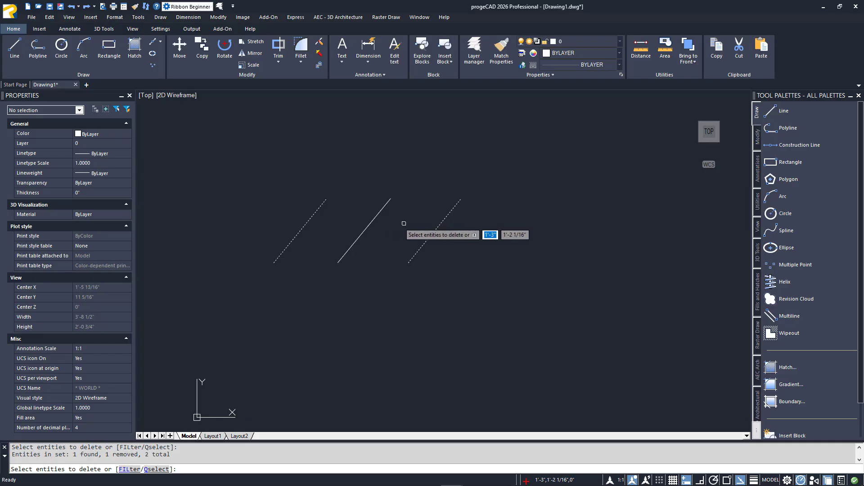
click(375, 222)
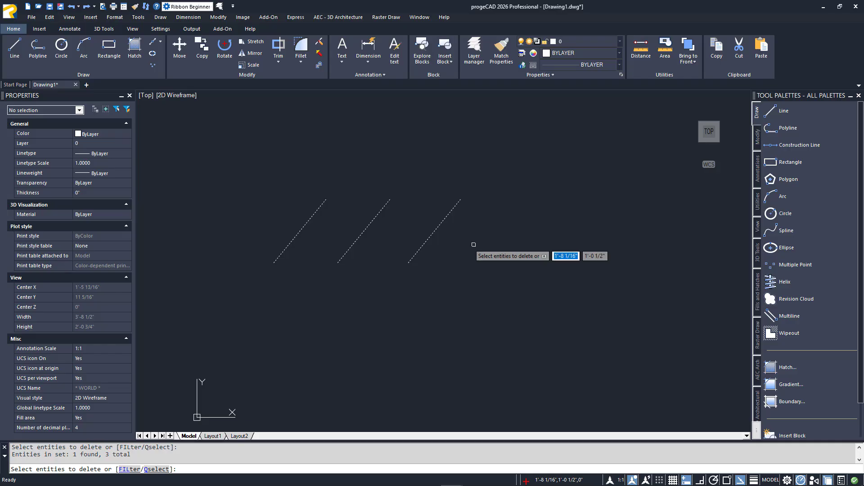
Step: Browse the FILter selection option, cancel it, and restart ERASE with nothing selected
key(Down)
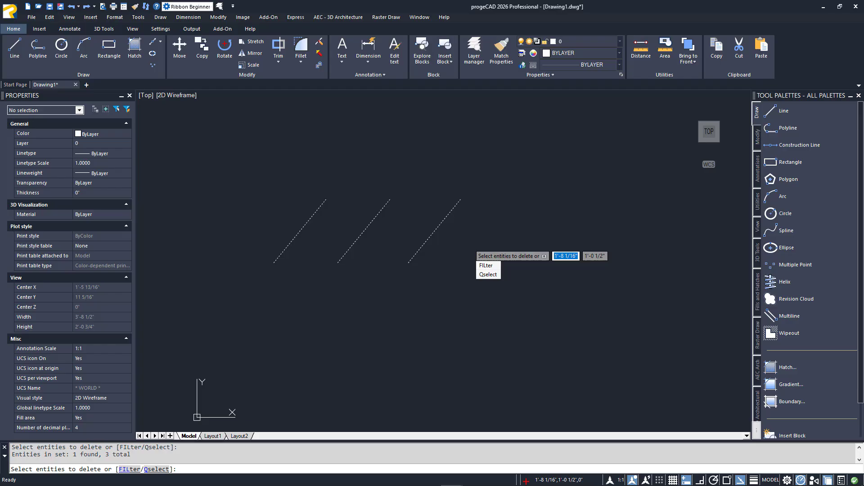
key(Down)
key(Down)
key(Down)
click(483, 265)
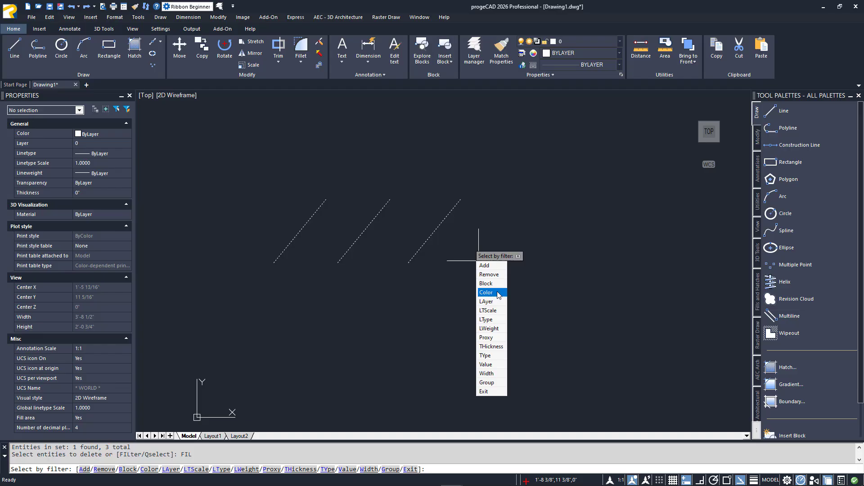
key(Escape)
key(Delete)
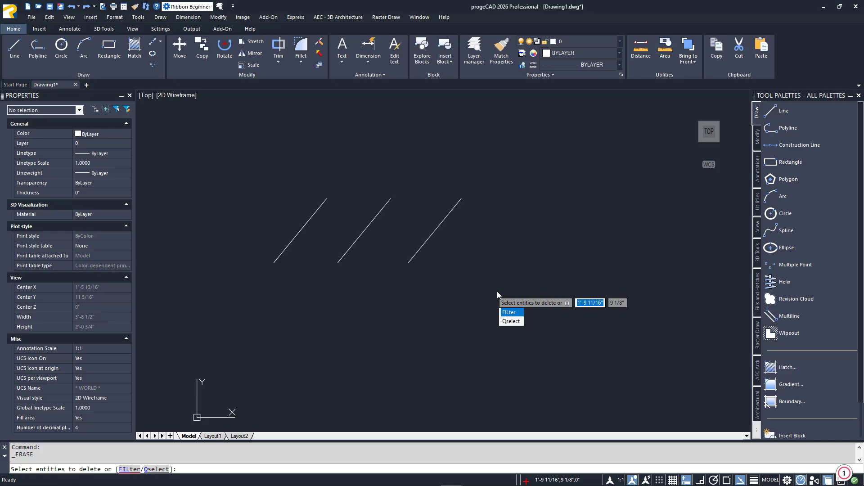
key(Down)
key(Return)
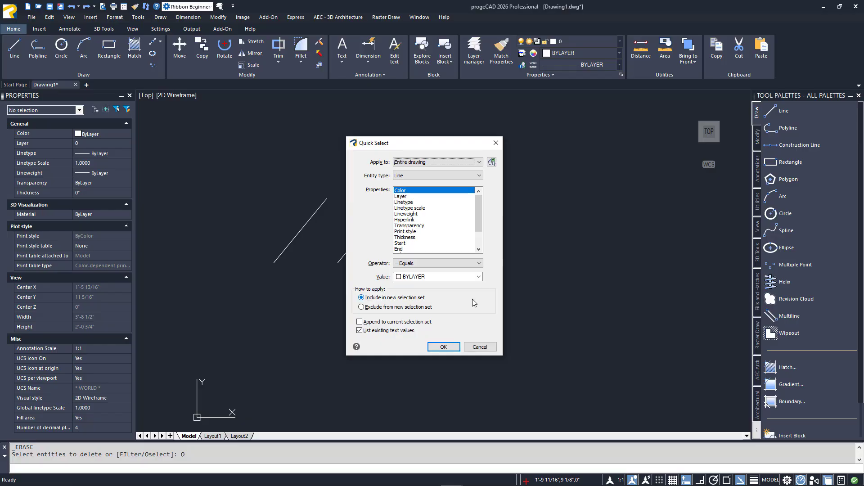
click(481, 347)
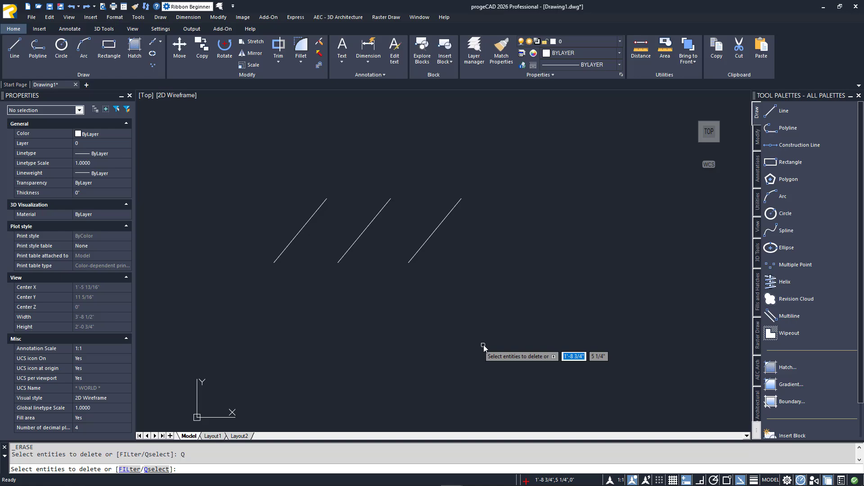
Step: Cancel the ERASE command, keeping all three diagonal lines
key(Escape)
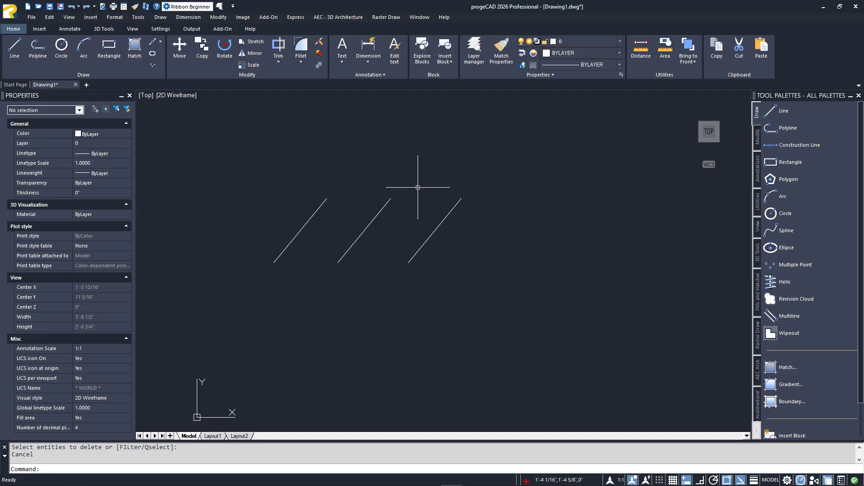
Step: Start Erase and drag a left-to-right window enclosing all three lines, 3 entities found
click(320, 44)
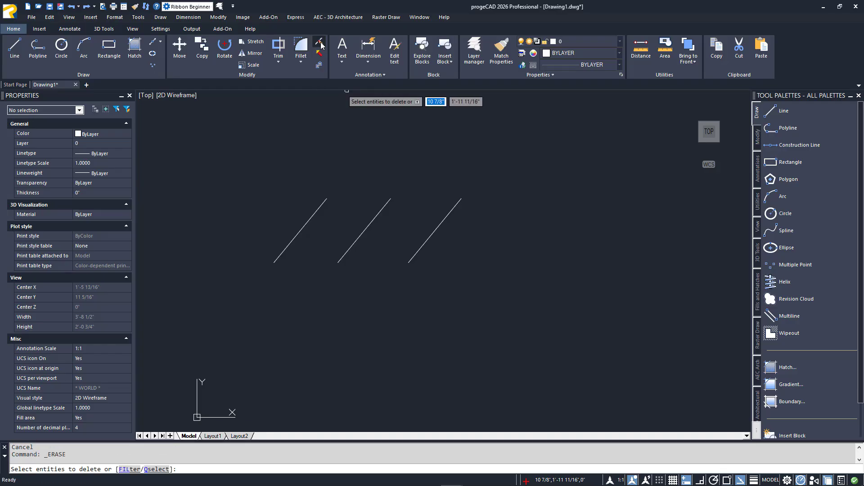
click(232, 167)
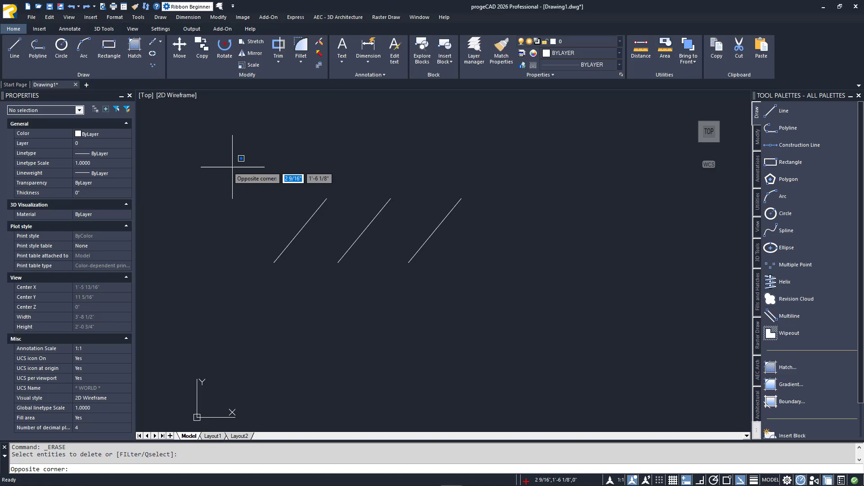
click(509, 294)
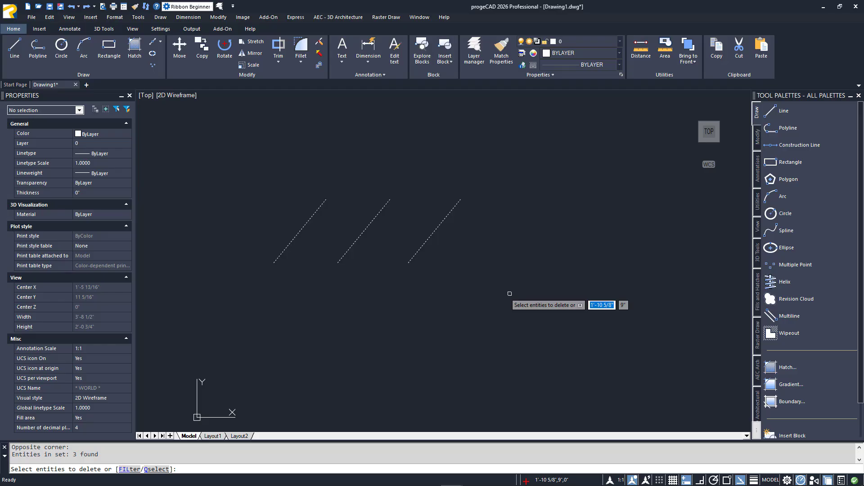
Step: Window-select only the left two lines in a new Erase, then cancel it
key(Escape)
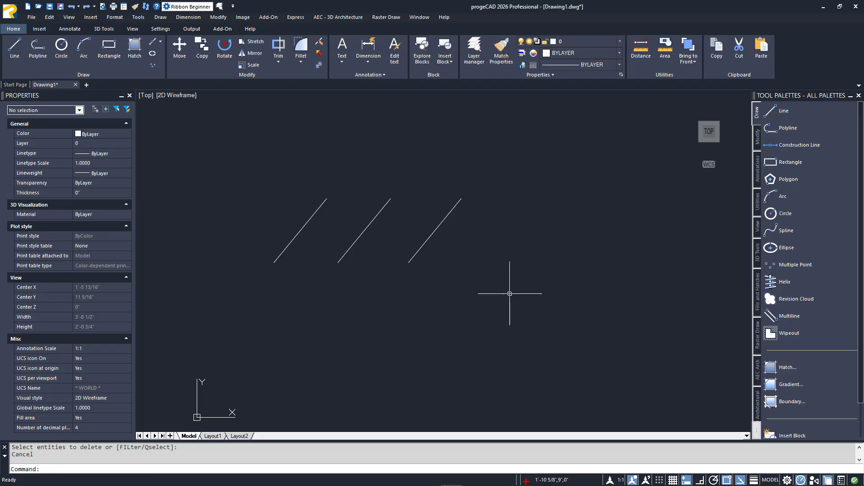
click(320, 44)
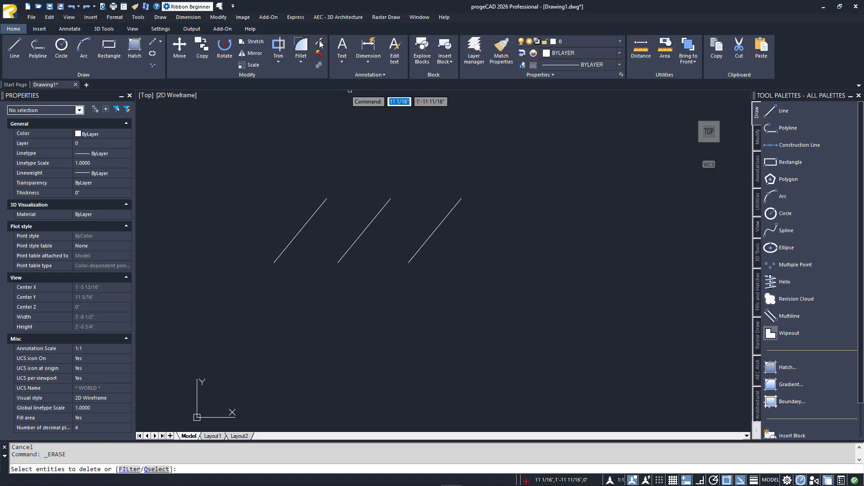
click(247, 162)
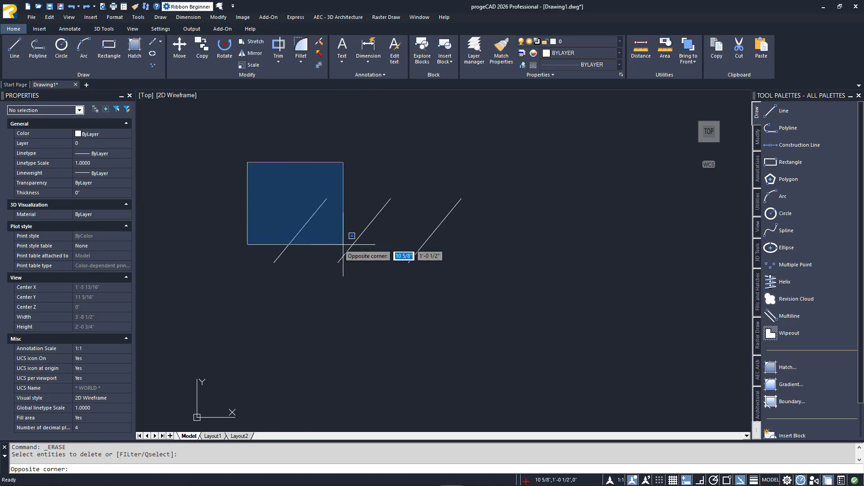
click(438, 293)
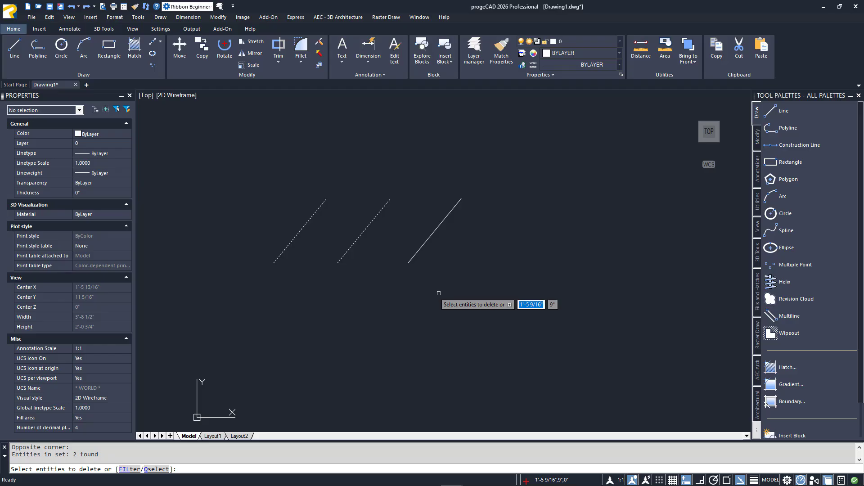
key(Escape)
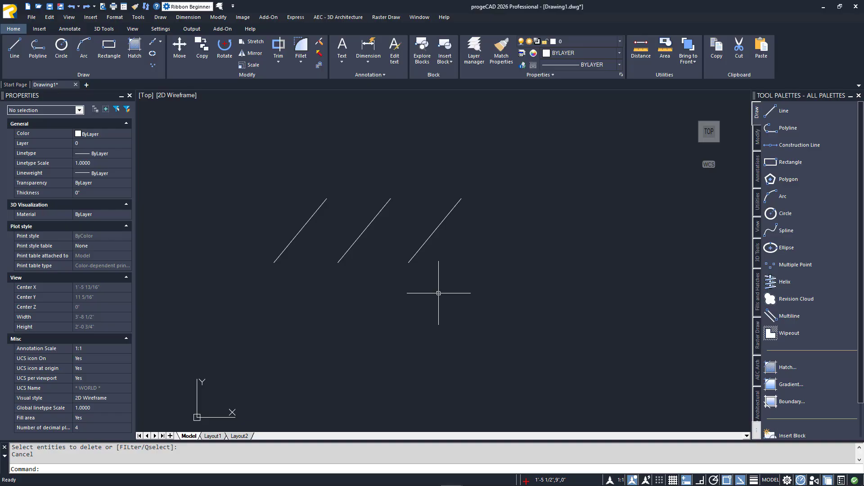
click(324, 43)
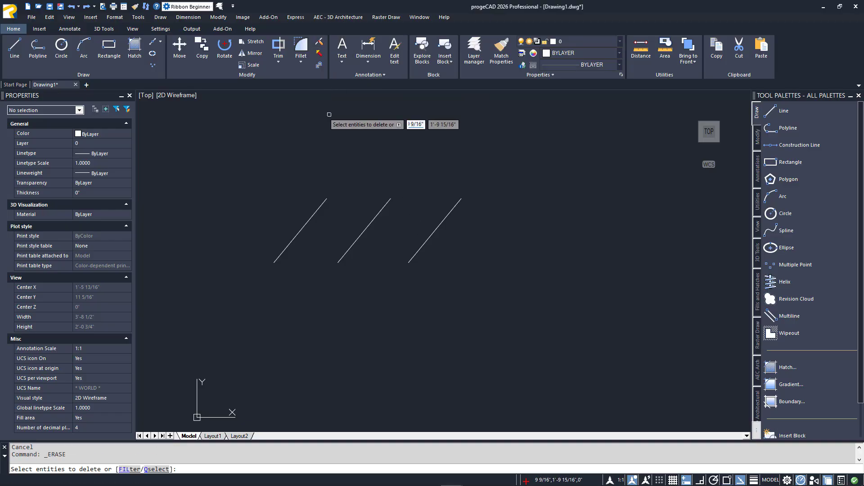
click(491, 165)
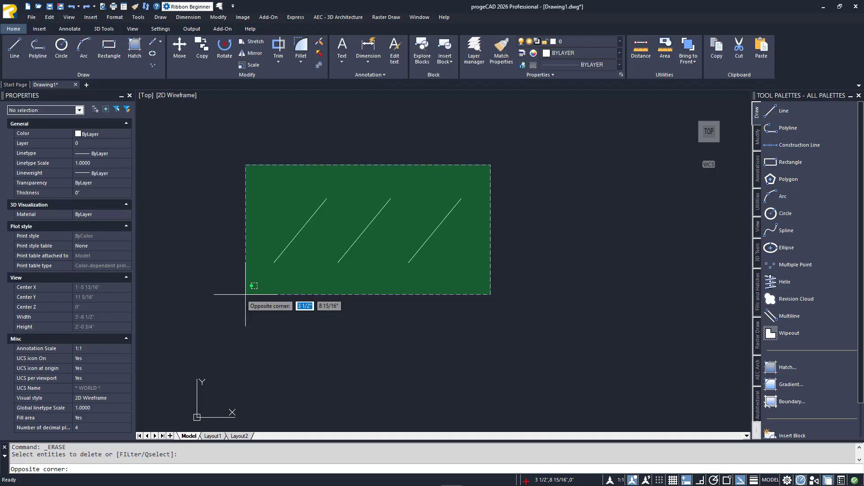
Step: Restart Erase and drag a right-to-left crossing window cutting the left line, selecting all three
key(Escape)
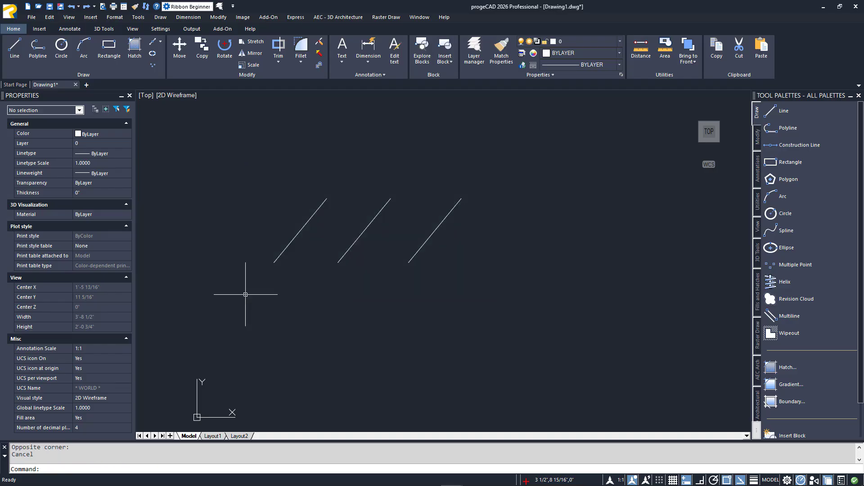
click(319, 41)
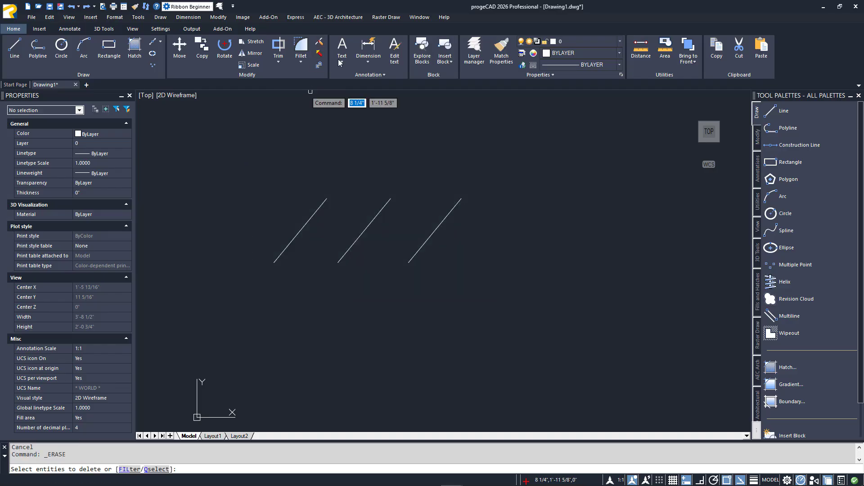
click(498, 160)
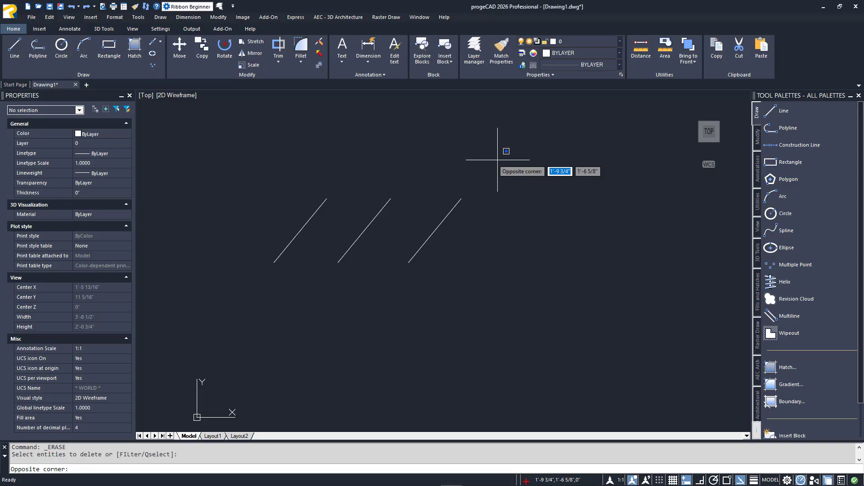
click(298, 283)
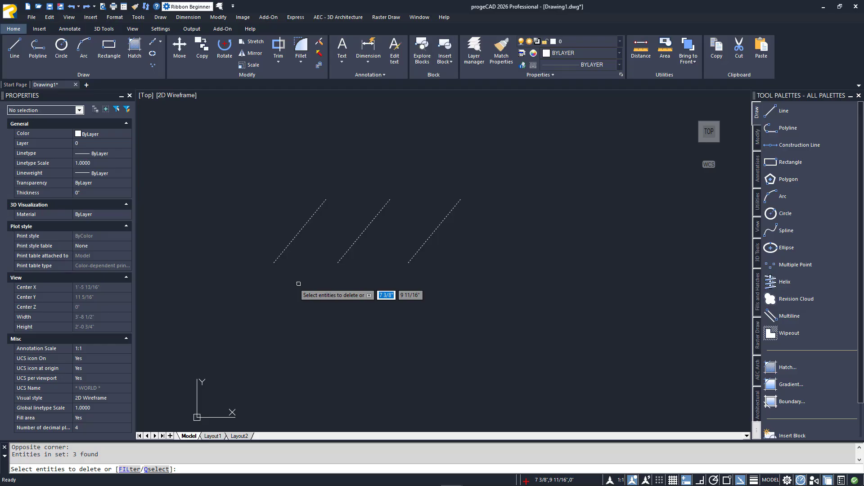
Step: Cancel the crossing-window Erase, leaving all three lines unselected
key(Escape)
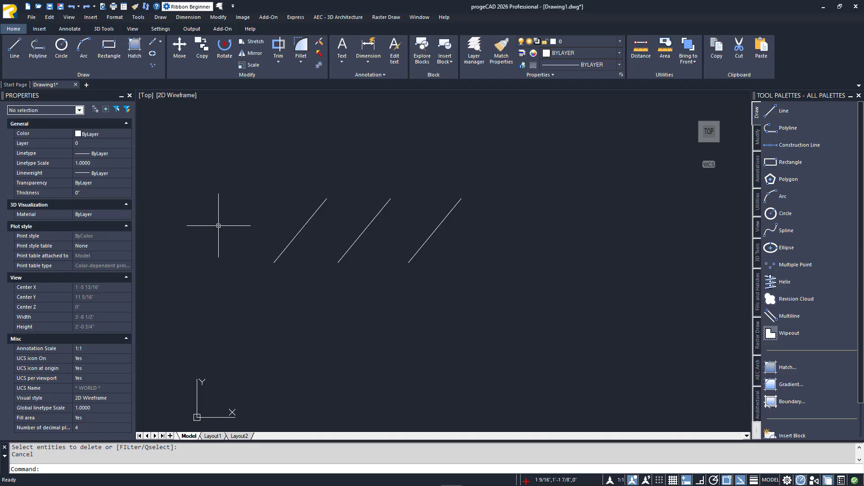
Step: Start Erase and switch to window polygon selection with the WP option
click(320, 46)
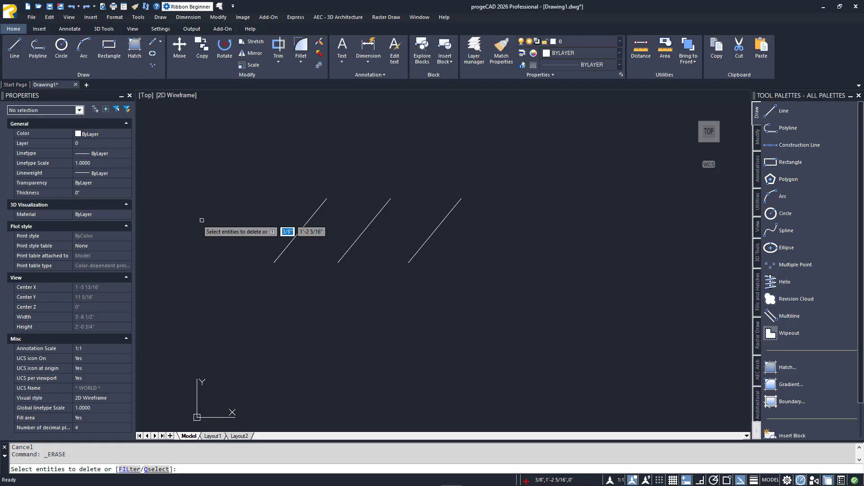
key(BackSpace)
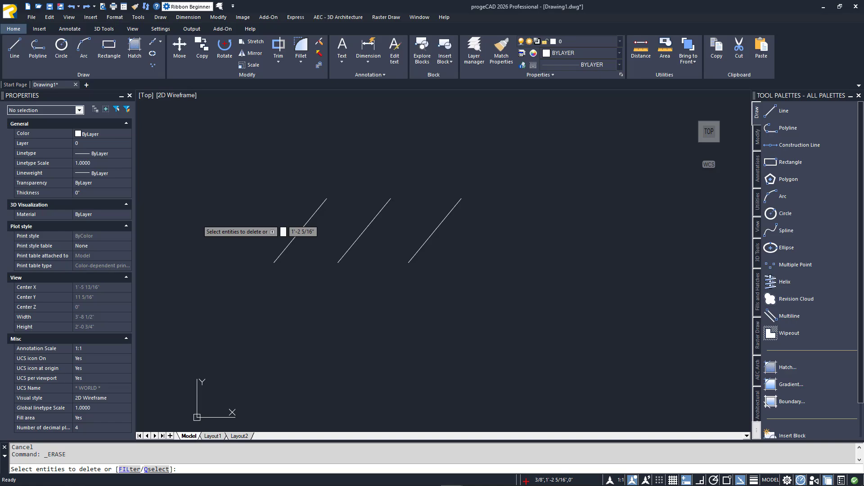
text(WP)
key(Return)
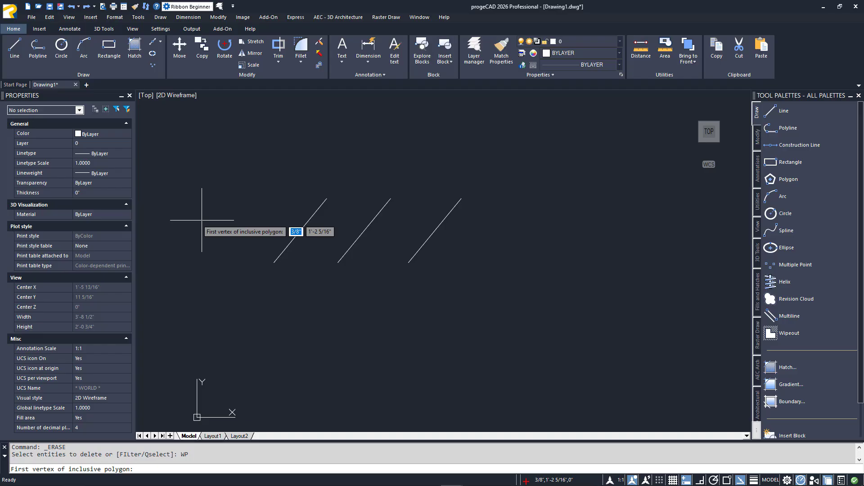
Step: Outline an eight-vertex window polygon around the lines, catching only the right line
click(217, 250)
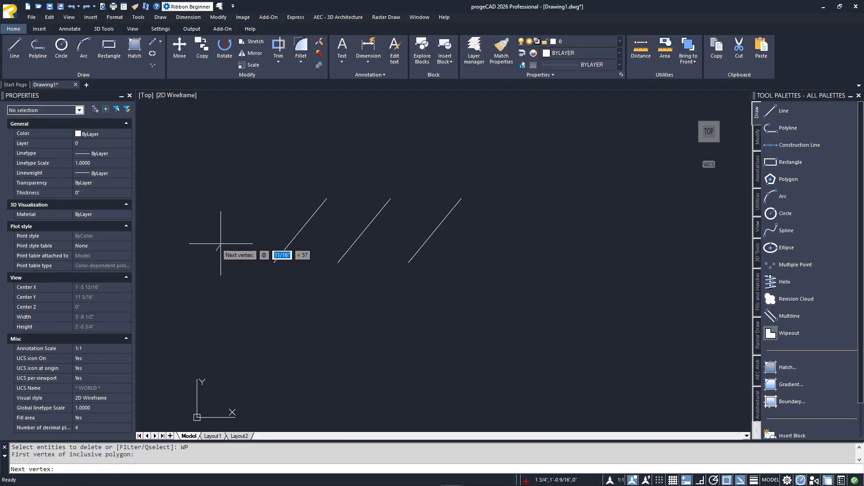
click(329, 167)
click(360, 178)
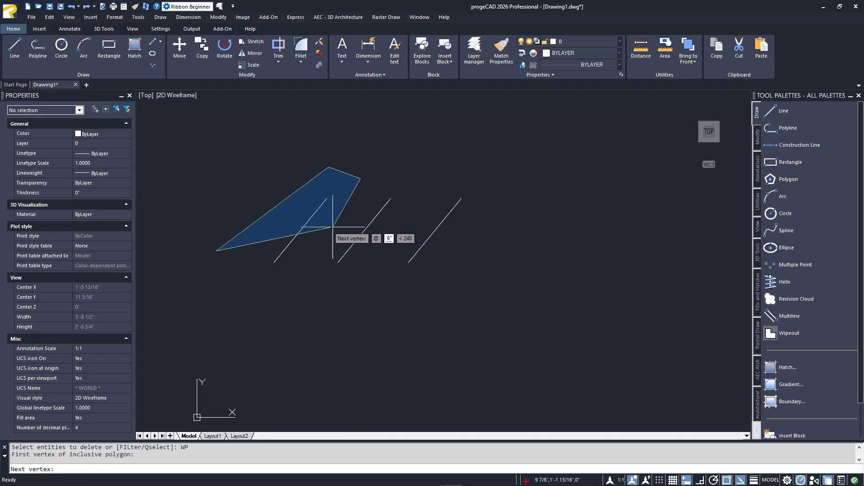
click(298, 284)
click(357, 284)
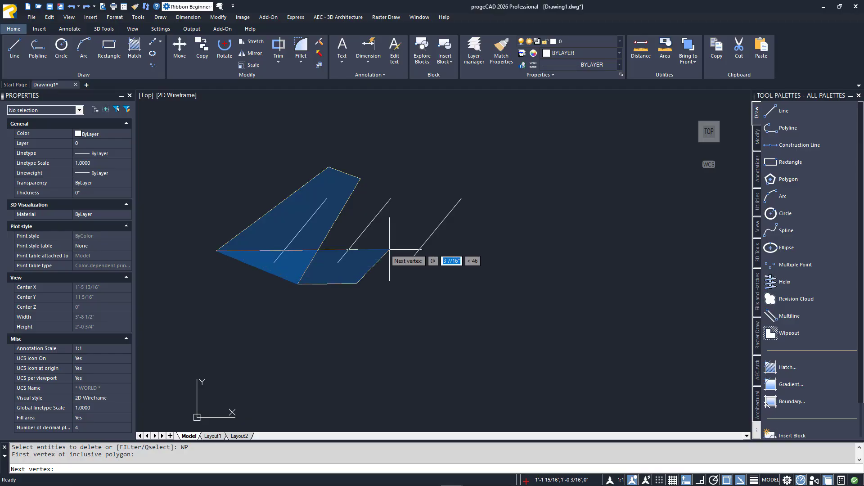
click(459, 169)
click(495, 190)
click(449, 288)
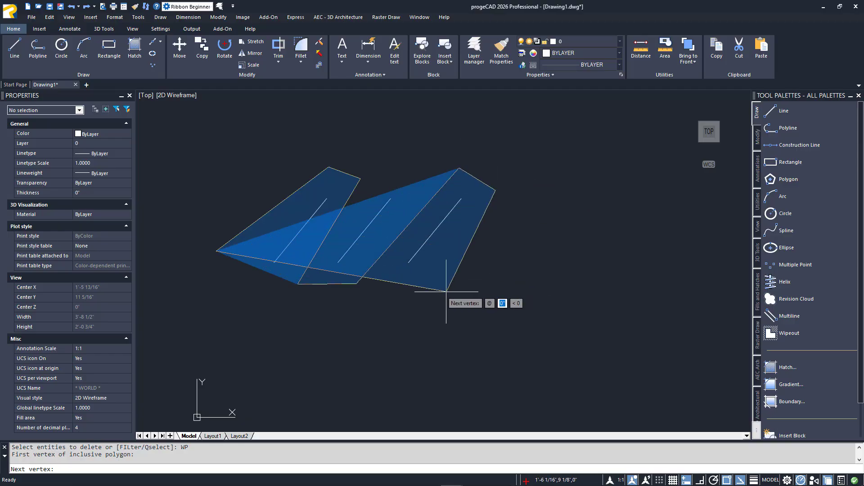
Step: Finish the window-polygon pick, cancel it, and restart Erase in crossing-polygon (CP) mode
key(Return)
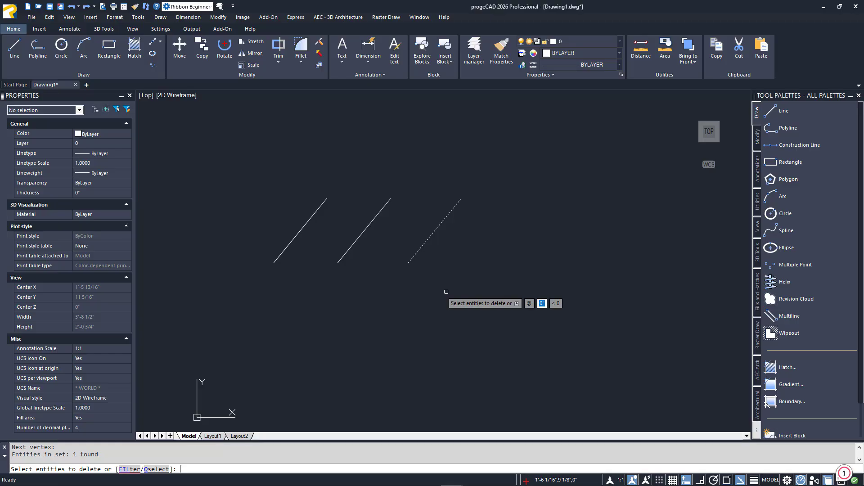
key(Escape)
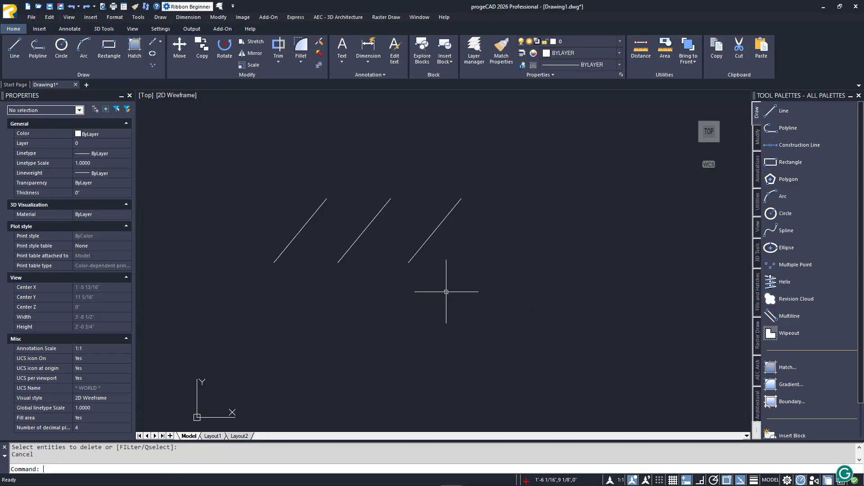
key(Delete)
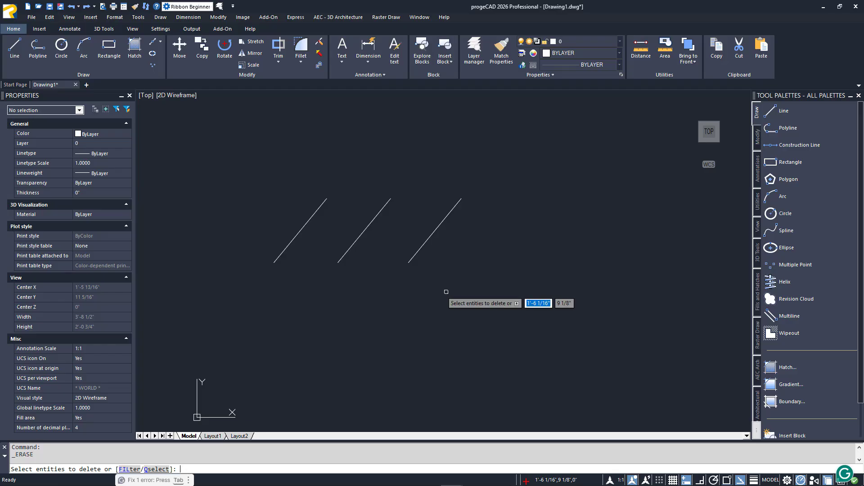
text(CP)
key(Return)
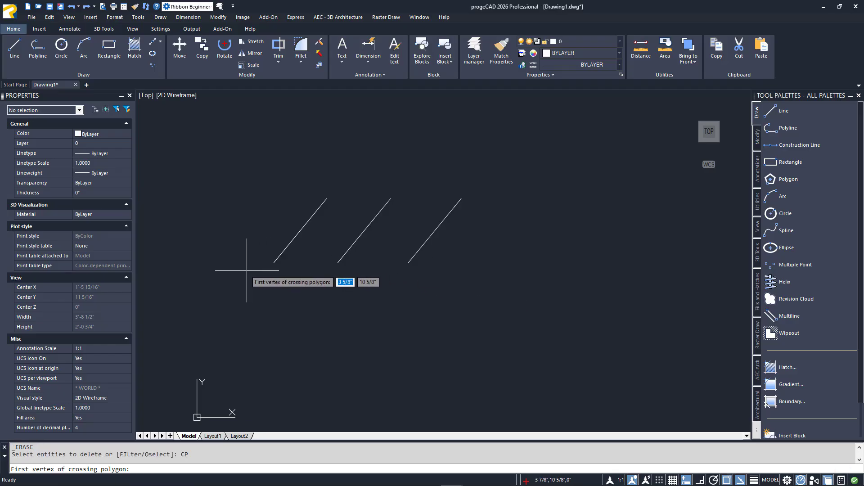
Step: Draw a seven-vertex crossing polygon that catches only the left and right diagonal lines
click(235, 280)
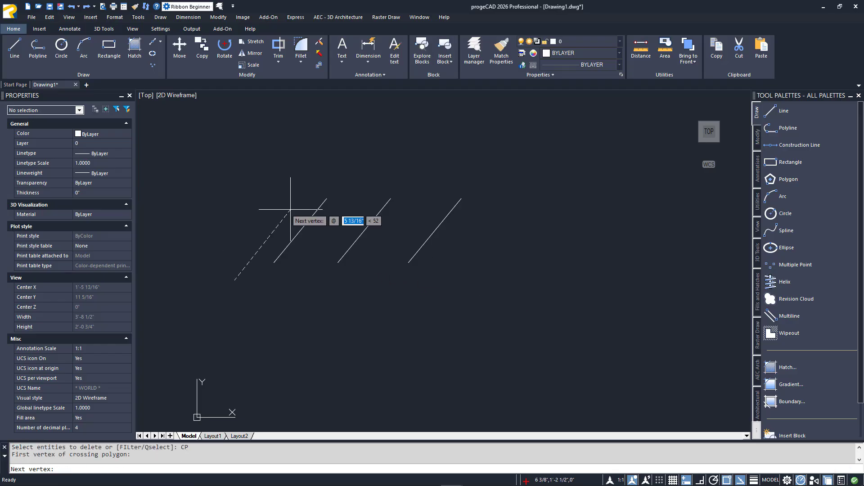
click(327, 173)
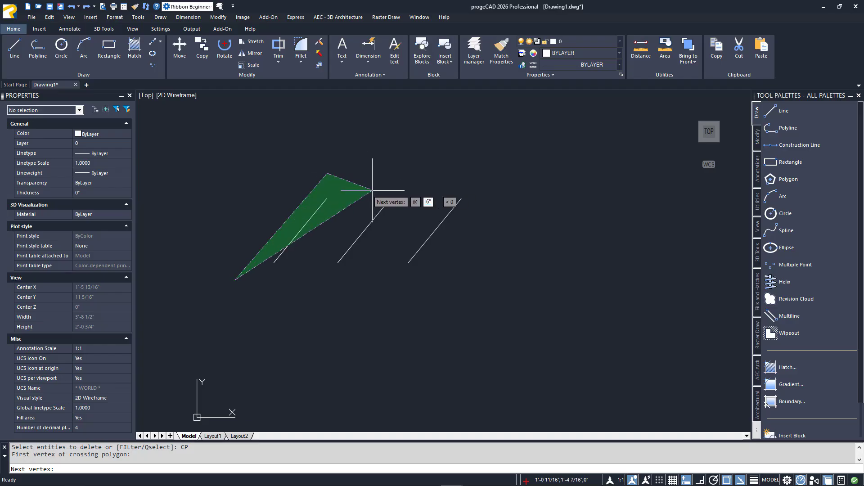
click(372, 190)
click(365, 284)
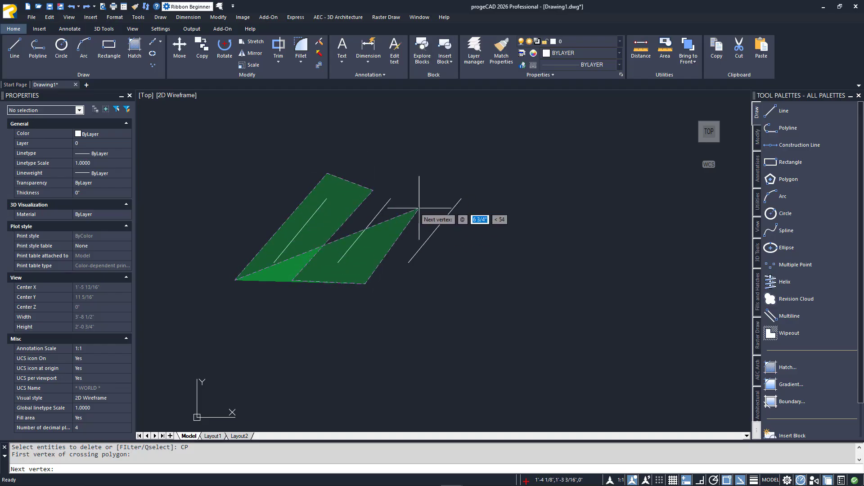
click(428, 201)
click(481, 212)
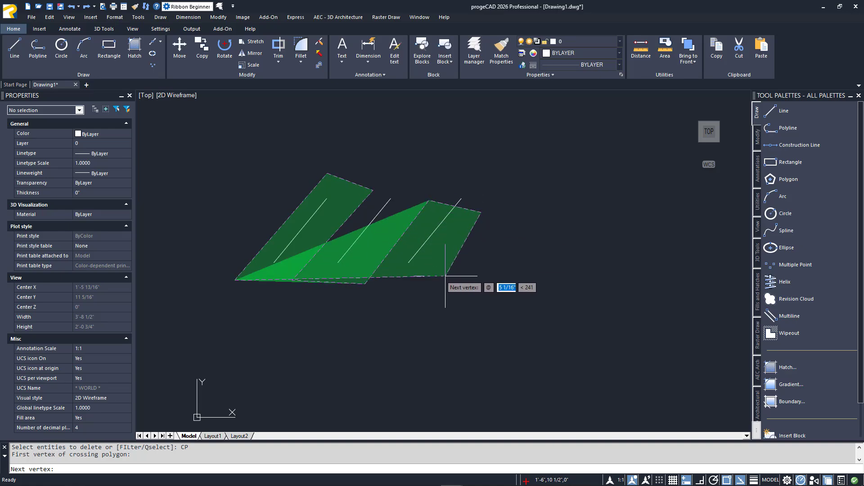
click(445, 298)
key(Return)
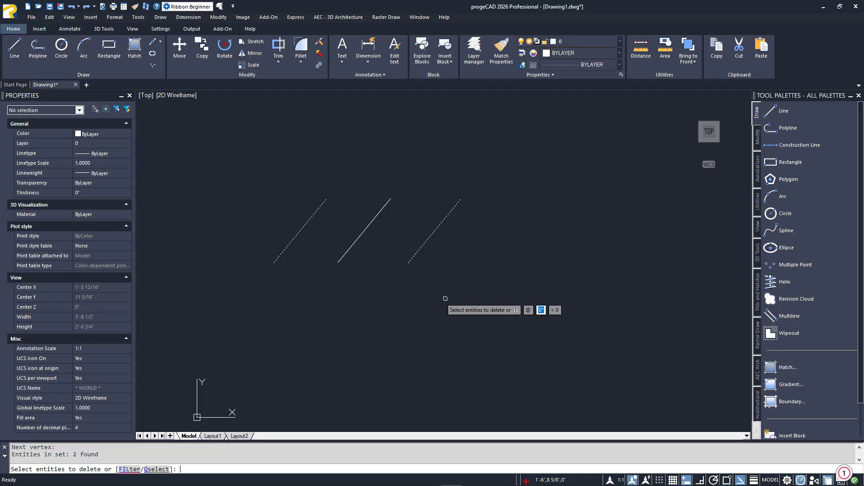
Step: Cancel the selection and restart Erase (E) using fence (F) selection
key(Escape)
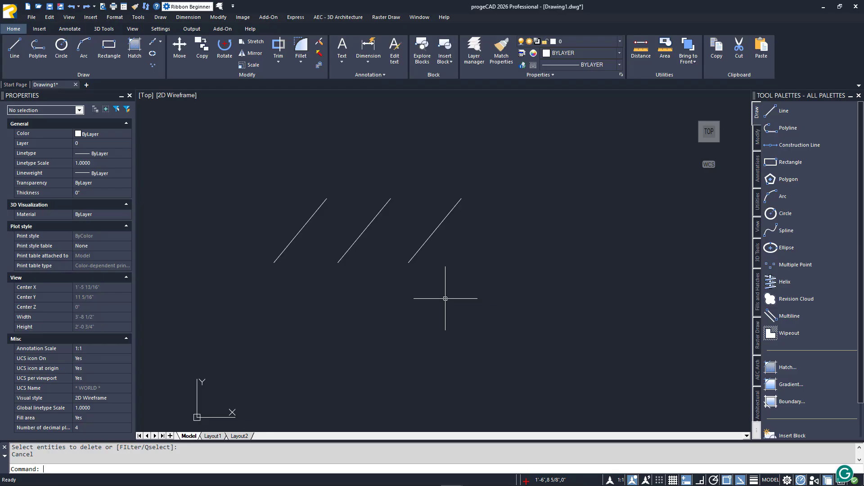
text(E)
key(Return)
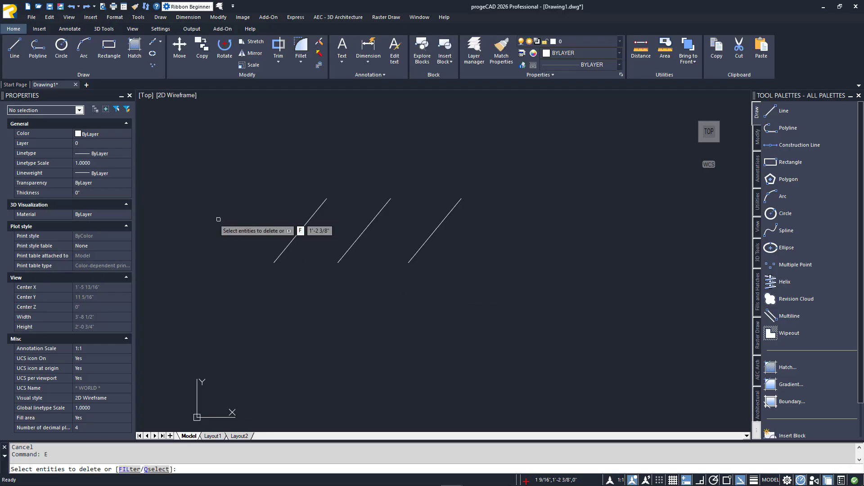
text(F)
key(Return)
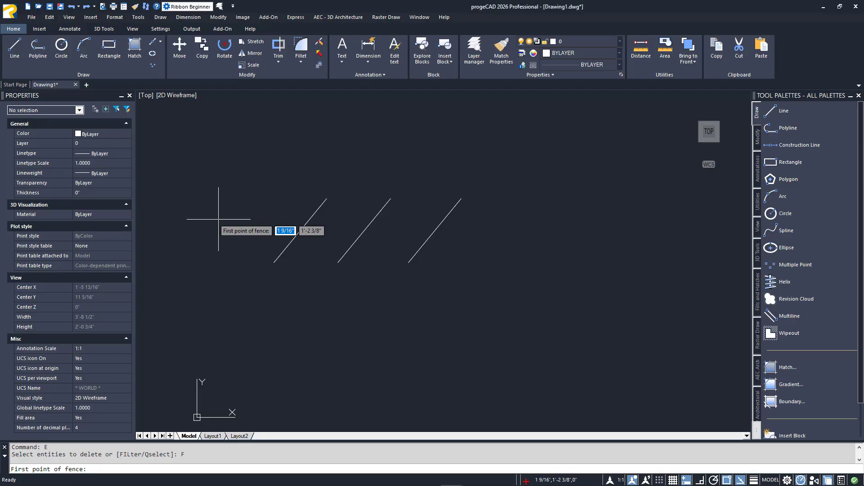
Step: Draw a six-point zigzag fence crossing the left and right lines, skipping the middle one
click(218, 219)
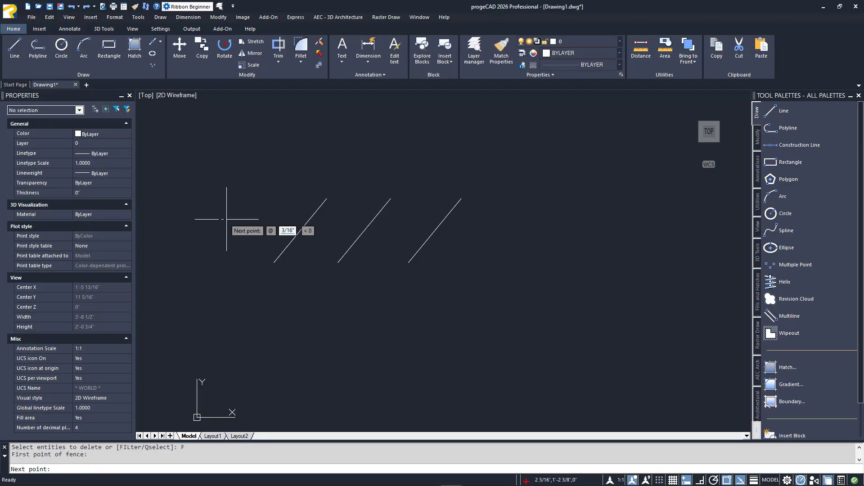
click(338, 225)
click(388, 159)
click(444, 174)
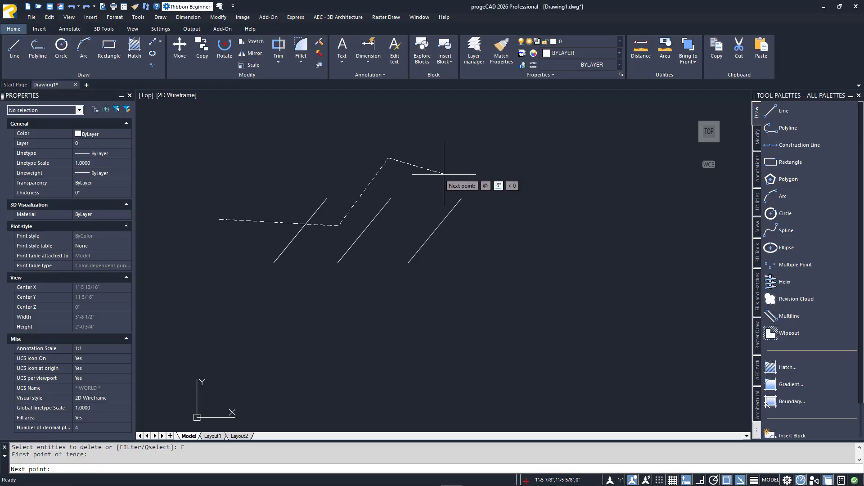
click(415, 225)
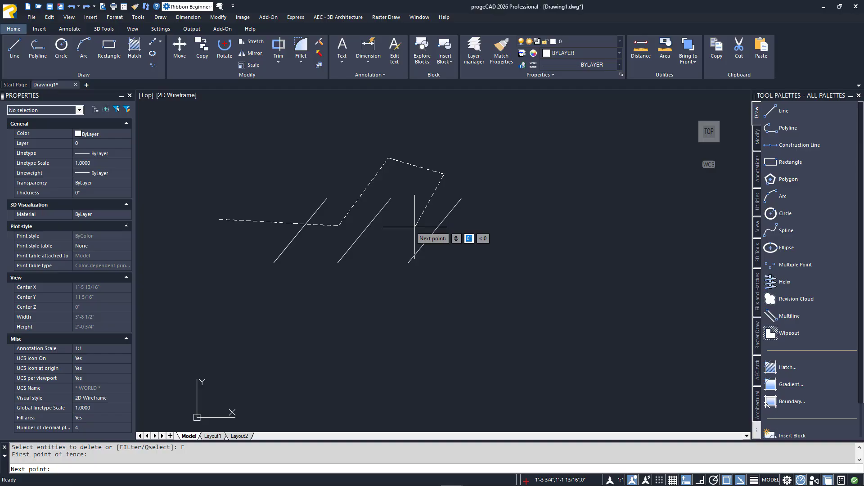
click(496, 235)
key(Return)
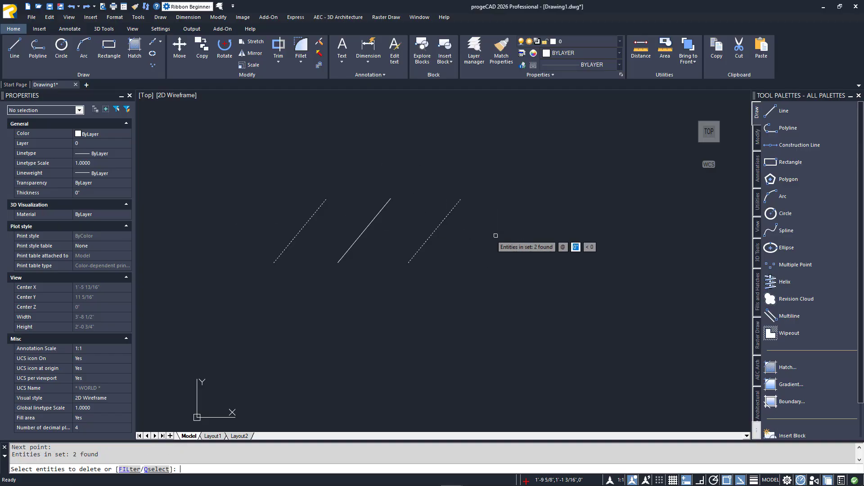